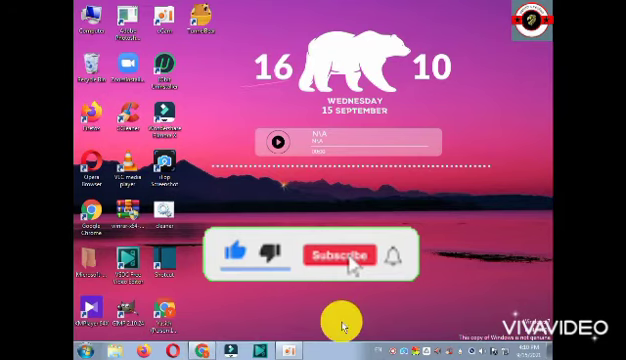
- Search Google for 'helakuru' and open the 'Helakuru Keyboard – Sinhala Voice Typing' result
left_click(215, 350)
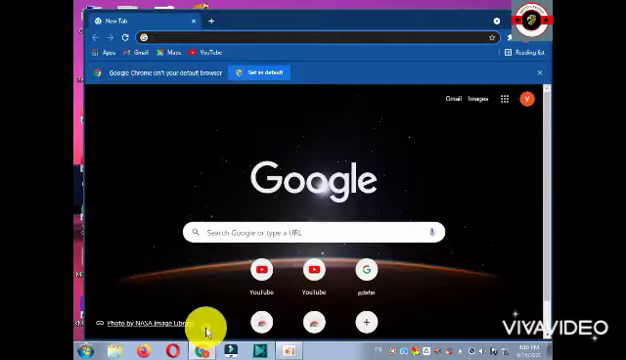
left_click(231, 233)
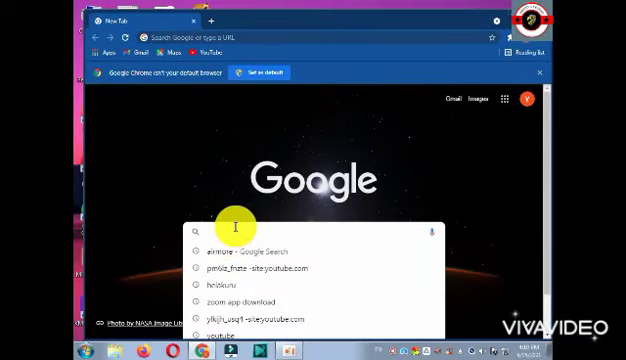
left_click(236, 285)
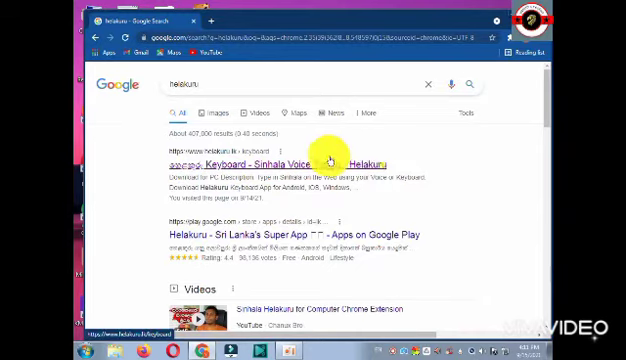
left_click_drag(330, 164, 243, 157)
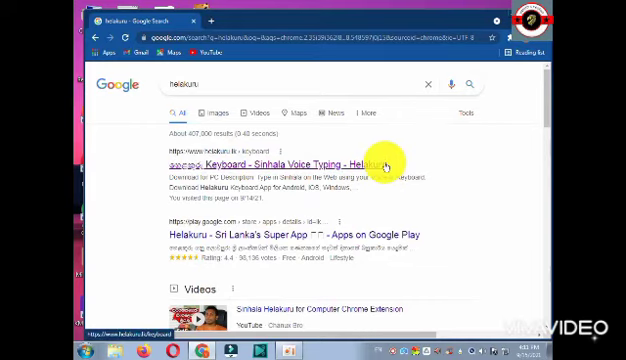
left_click_drag(387, 163, 289, 165)
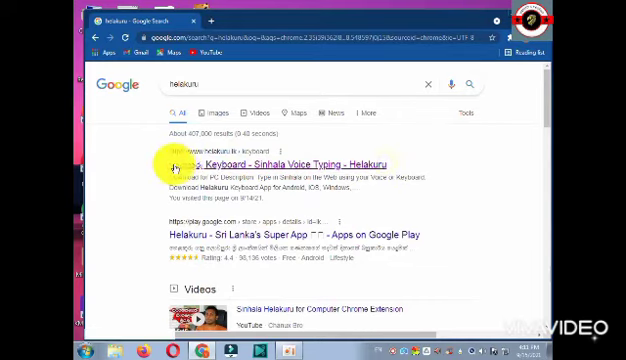
left_click(278, 164)
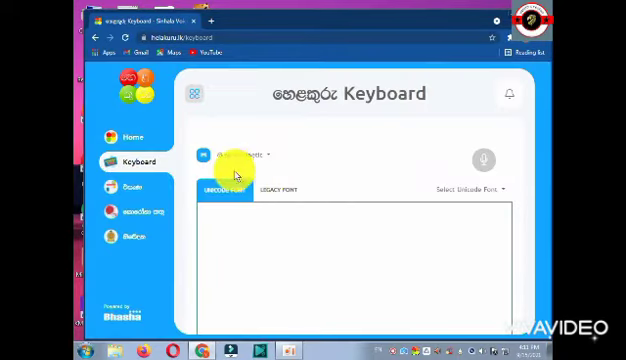
- Open Helakuru's Windows keyboard download form from Home, then minimize Chrome and open Computer
left_click(135, 138)
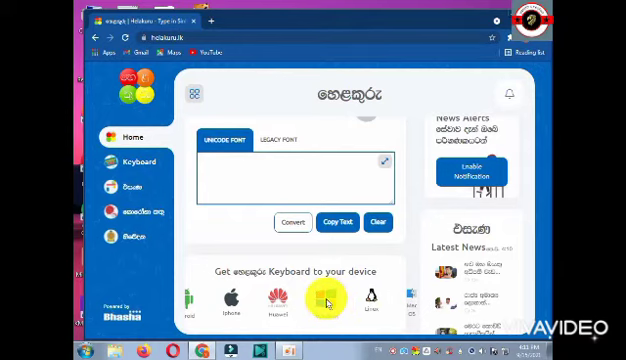
left_click(326, 300)
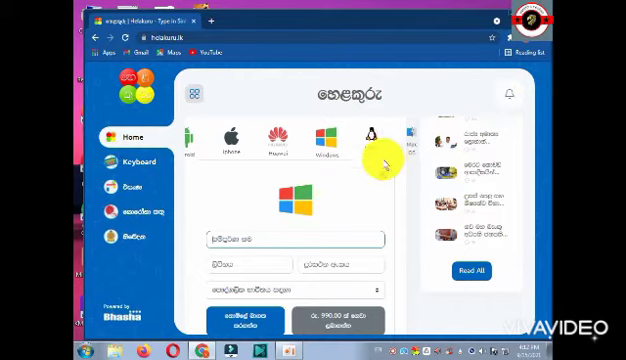
left_click(327, 138)
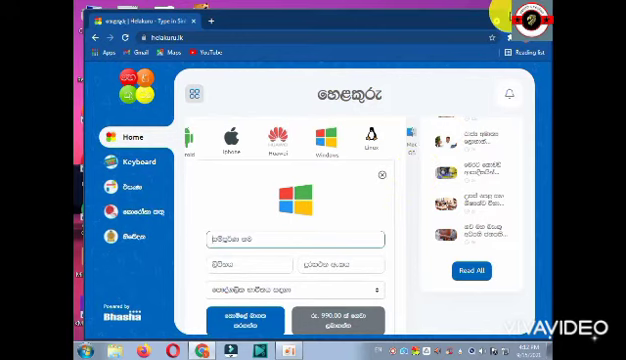
left_click(501, 15)
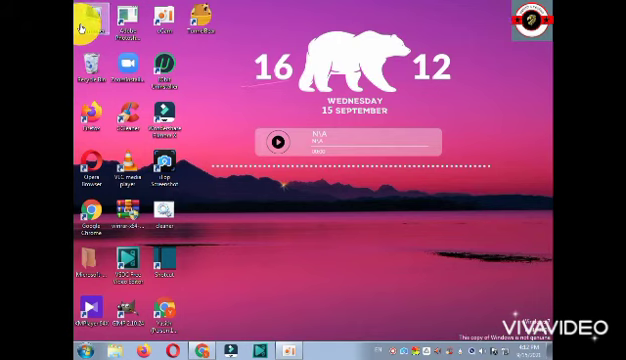
double_click(88, 22)
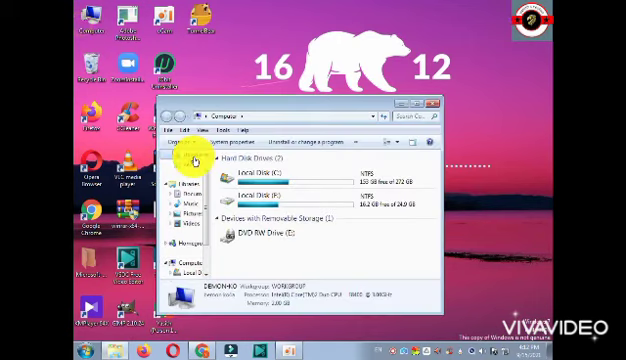
- Open Downloads and drill into the nested Helakuru-Windows-1.1 folders
left_click(195, 160)
left_click(388, 192)
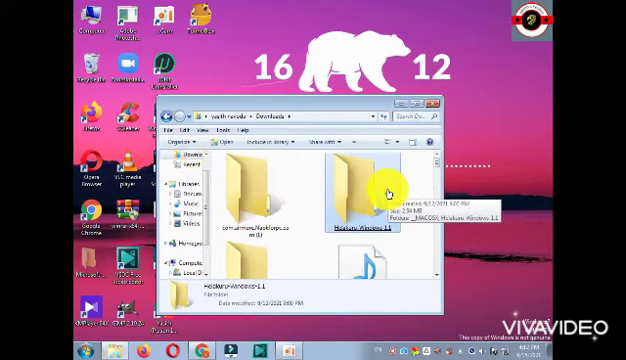
double_click(388, 192)
left_click(310, 181)
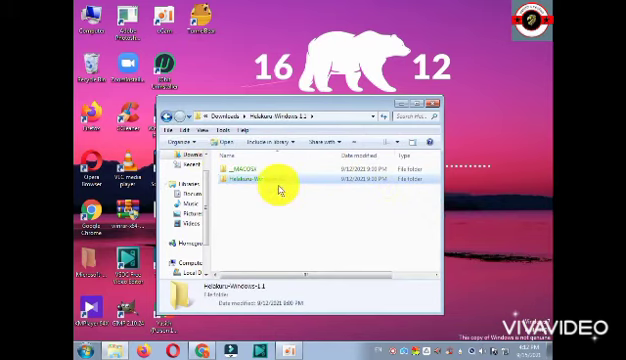
double_click(262, 181)
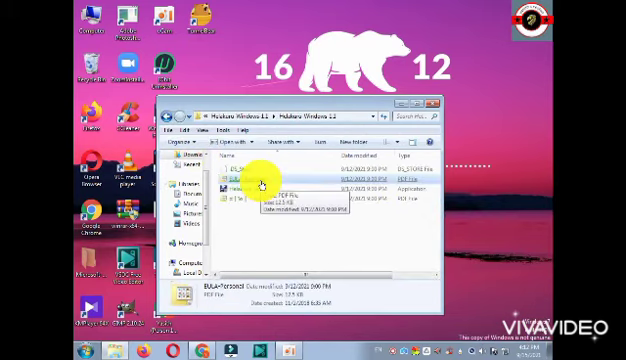
- Check Helakuru Setup's context menu, then return to Downloads and select the first folder
left_click(266, 196)
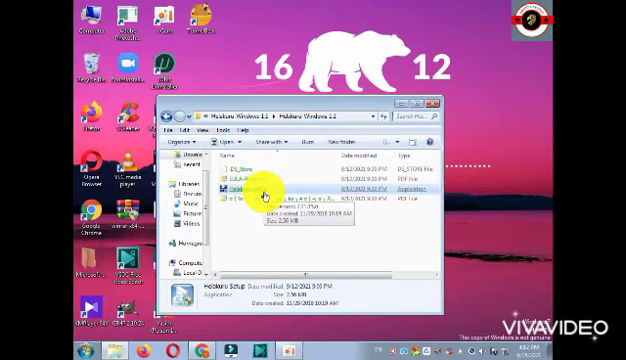
right_click(266, 196)
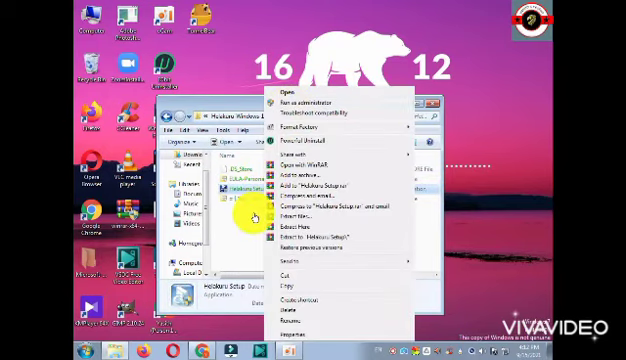
left_click(255, 215)
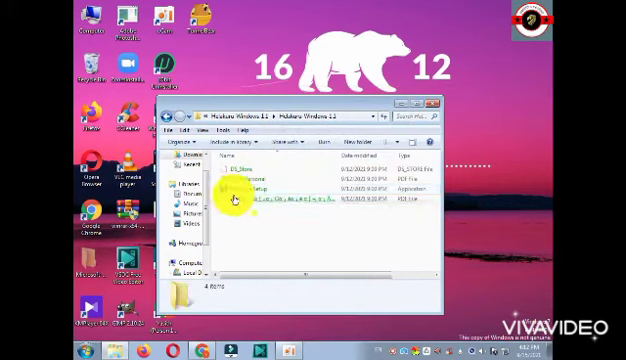
left_click(178, 121)
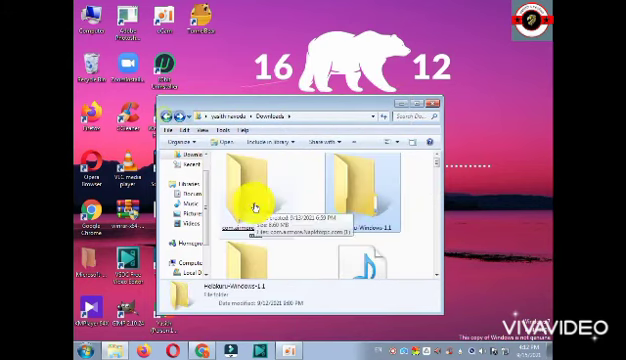
left_click(250, 195)
- Check the Helakuru Windows 1.1 folder's menu, open the folder, then return to Downloads
right_click(250, 205)
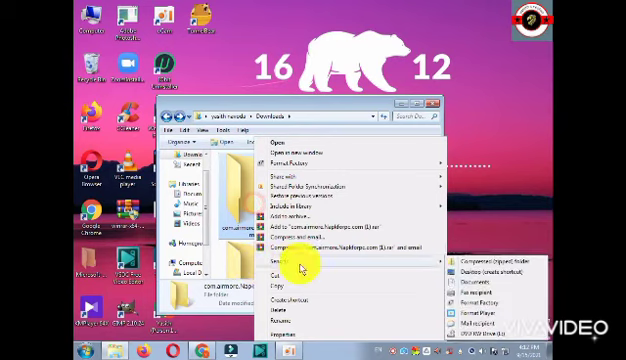
left_click(470, 215)
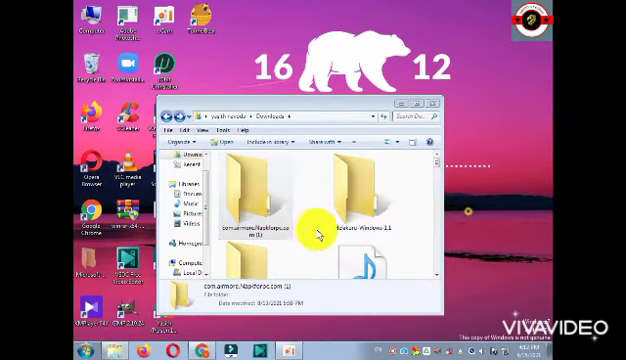
left_click(387, 215)
double_click(387, 215)
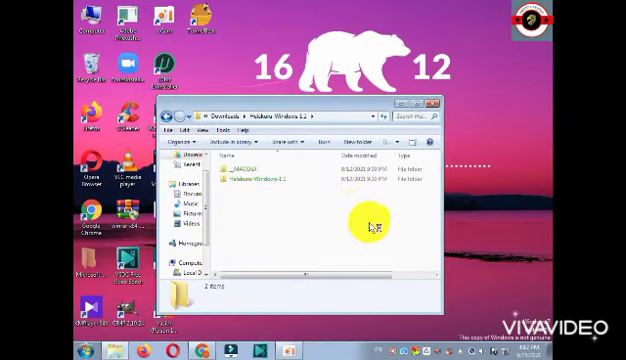
left_click(168, 118)
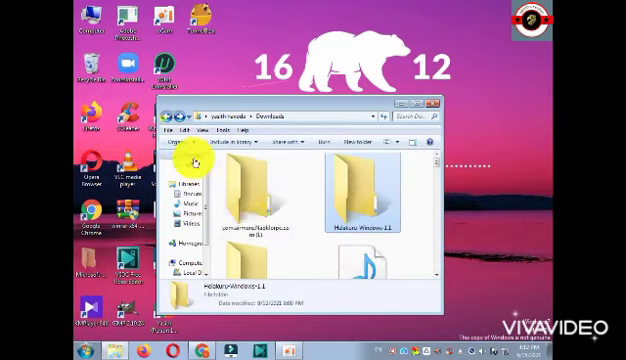
- Reopen Helakuru Windows 1.1 and its inner folder, selecting the EULA-Personal file
left_click(255, 215)
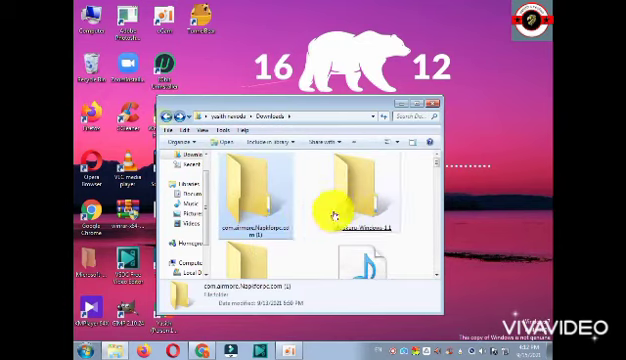
right_click(255, 220)
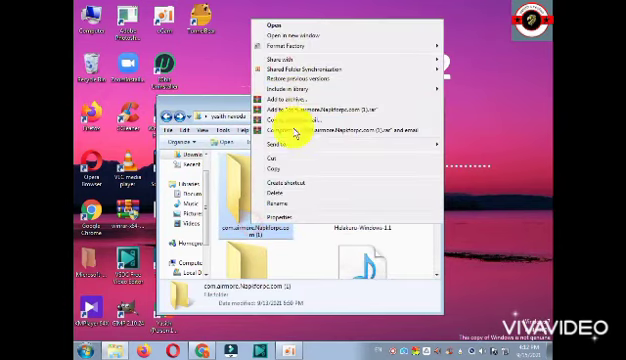
left_click(327, 243)
double_click(378, 222)
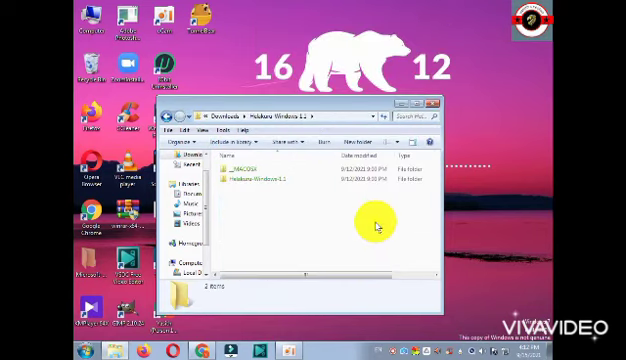
double_click(258, 179)
left_click(250, 179)
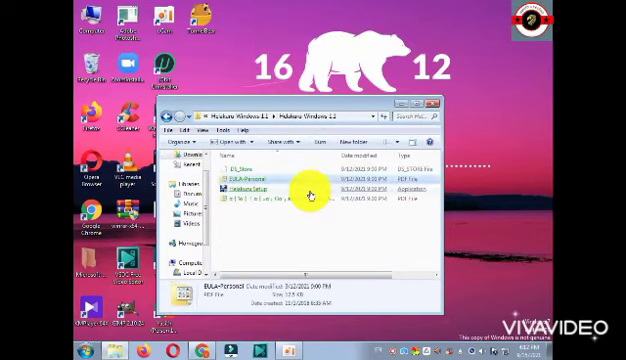
- View Helakuru Setup's context menu without running it, then close the Explorer window
right_click(250, 189)
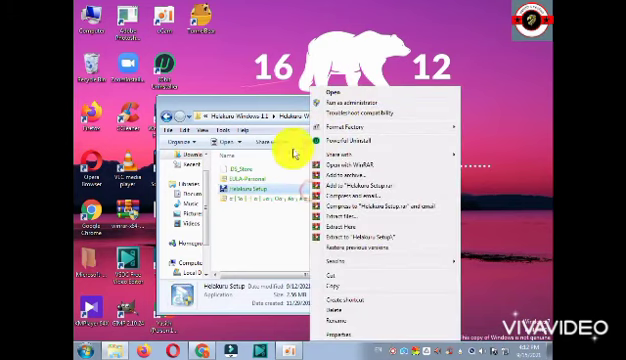
left_click(280, 230)
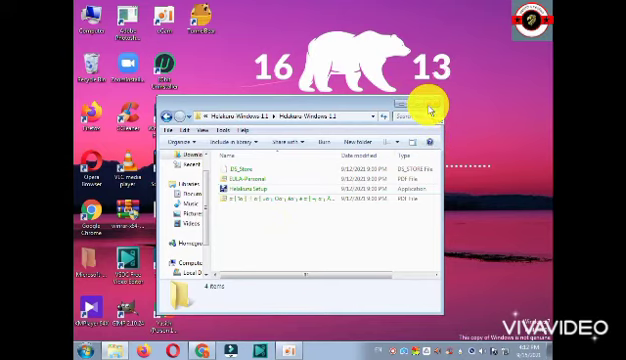
left_click(432, 107)
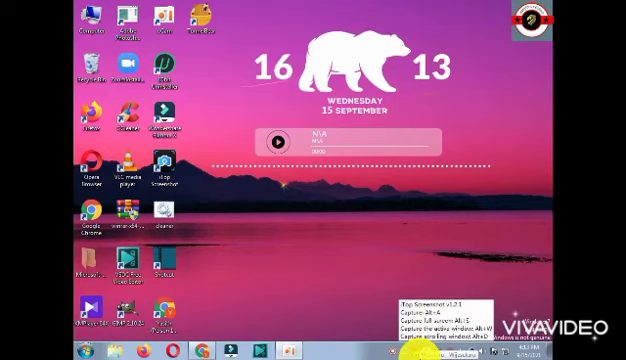
left_click(400, 350)
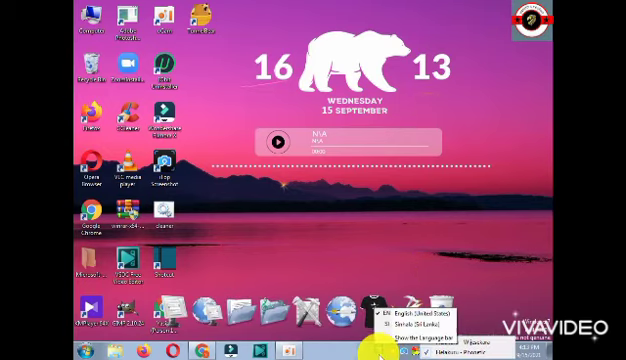
left_click(85, 350)
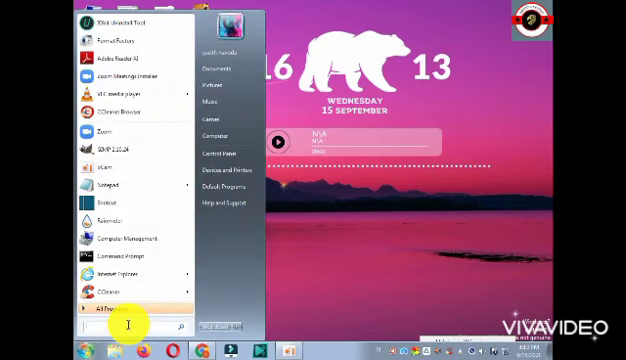
type("uni")
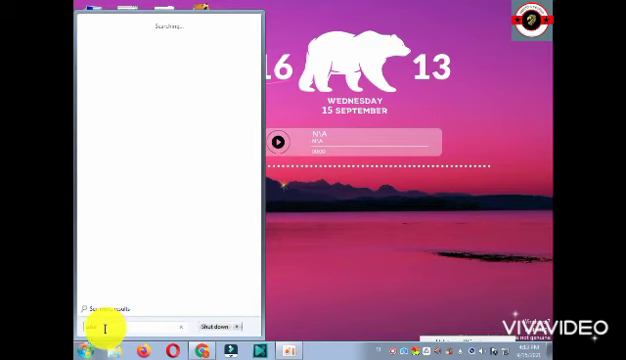
left_click_drag(104, 328, 50, 330)
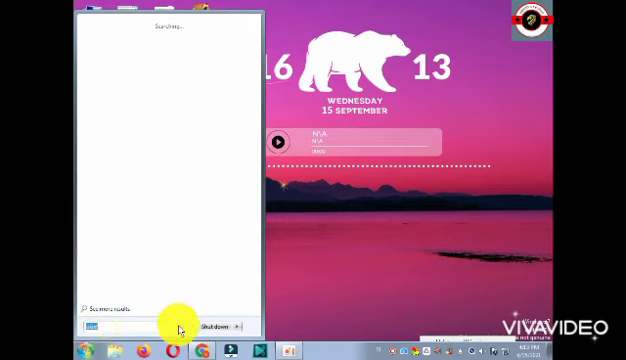
key("BackSpace")
left_click(269, 293)
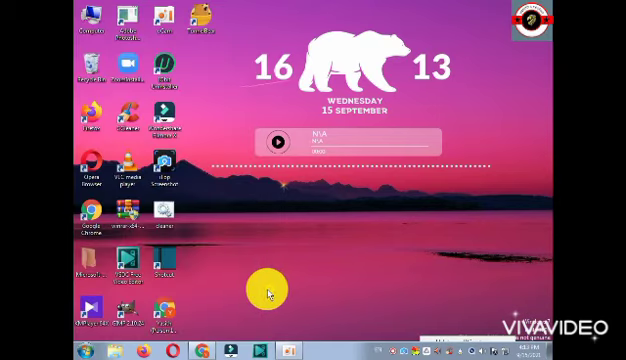